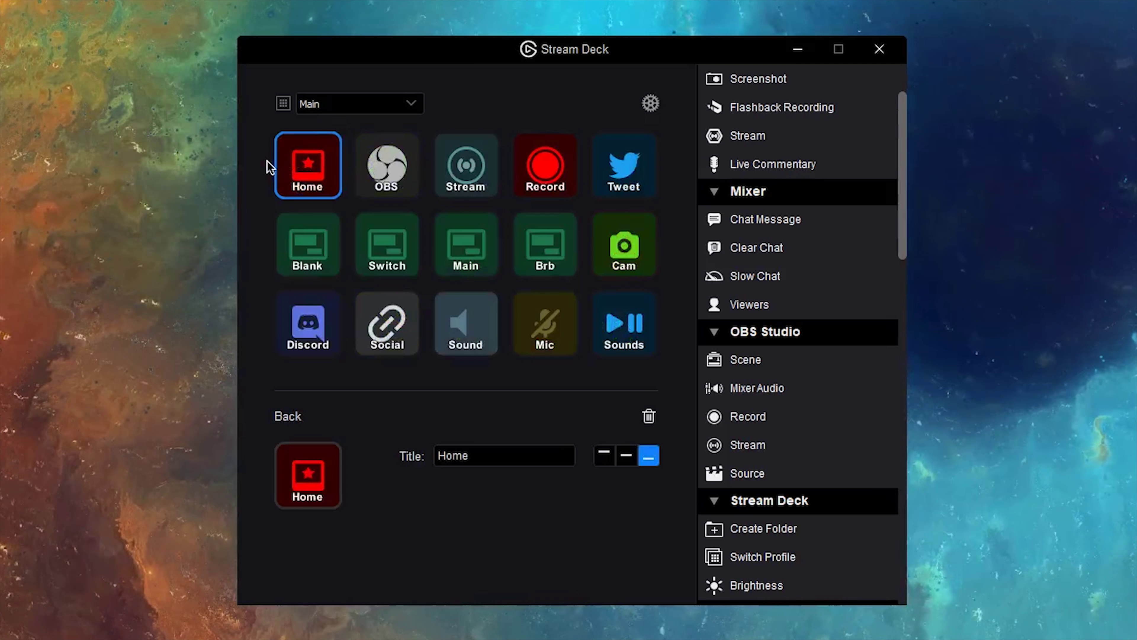
Step: Look inside the Games and Media folders, return to the top page, then open the profile list
double_click(280, 163)
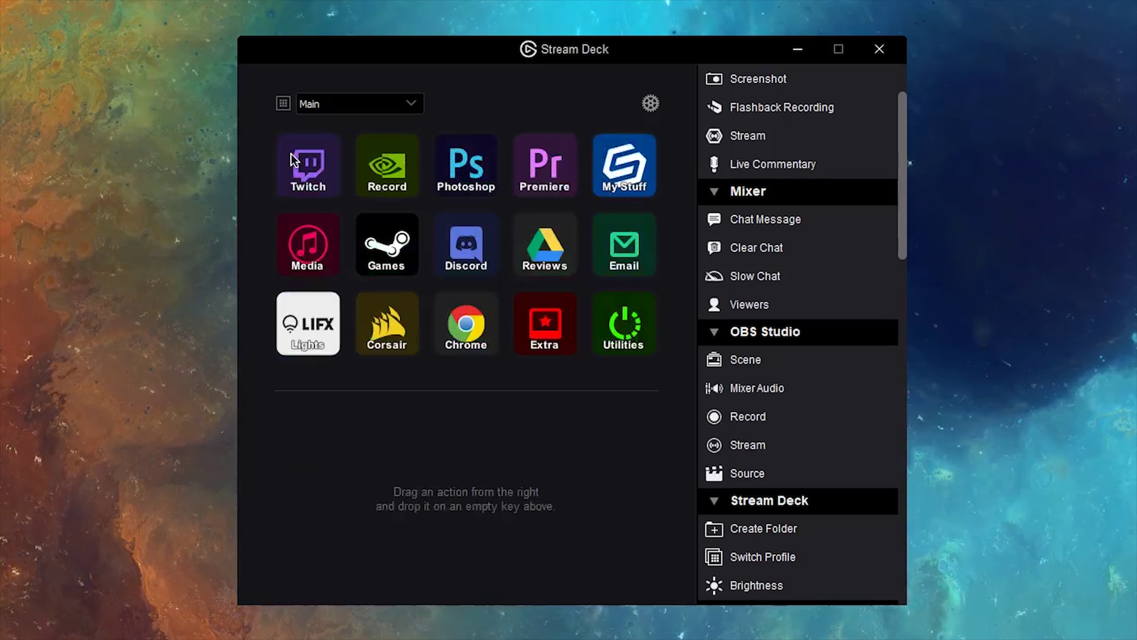
double_click(387, 244)
double_click(297, 168)
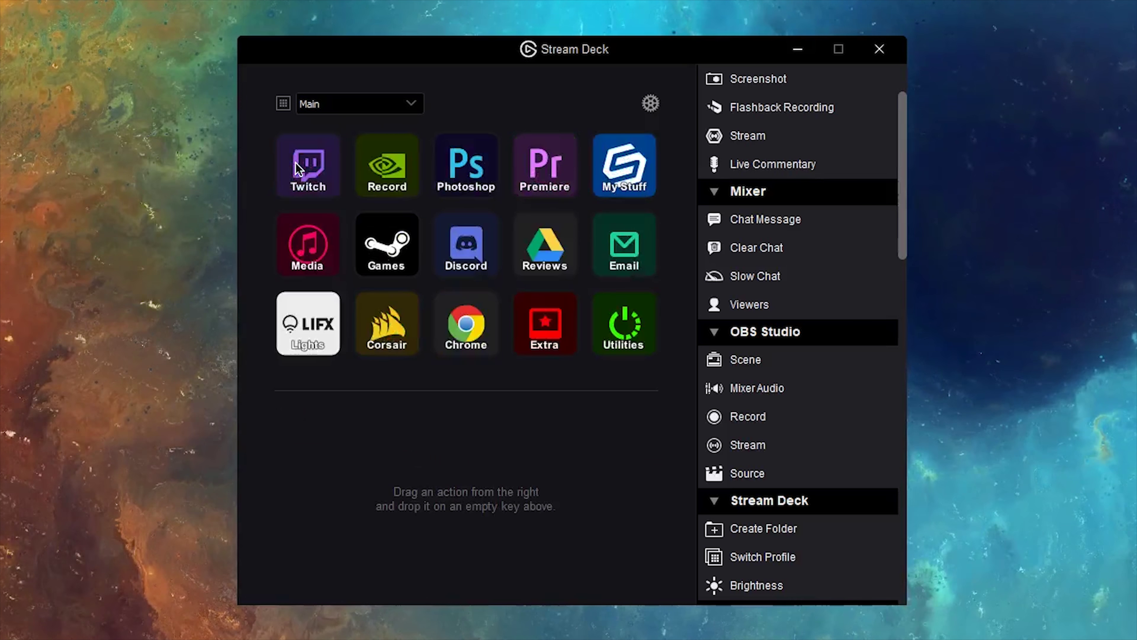
double_click(308, 244)
double_click(295, 166)
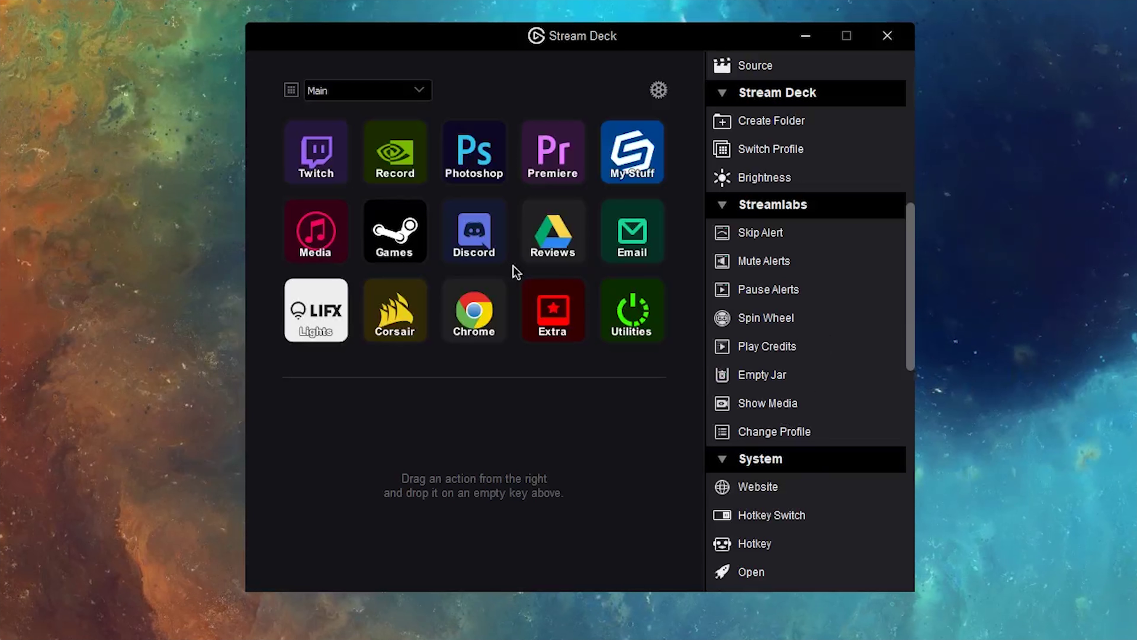
click(419, 92)
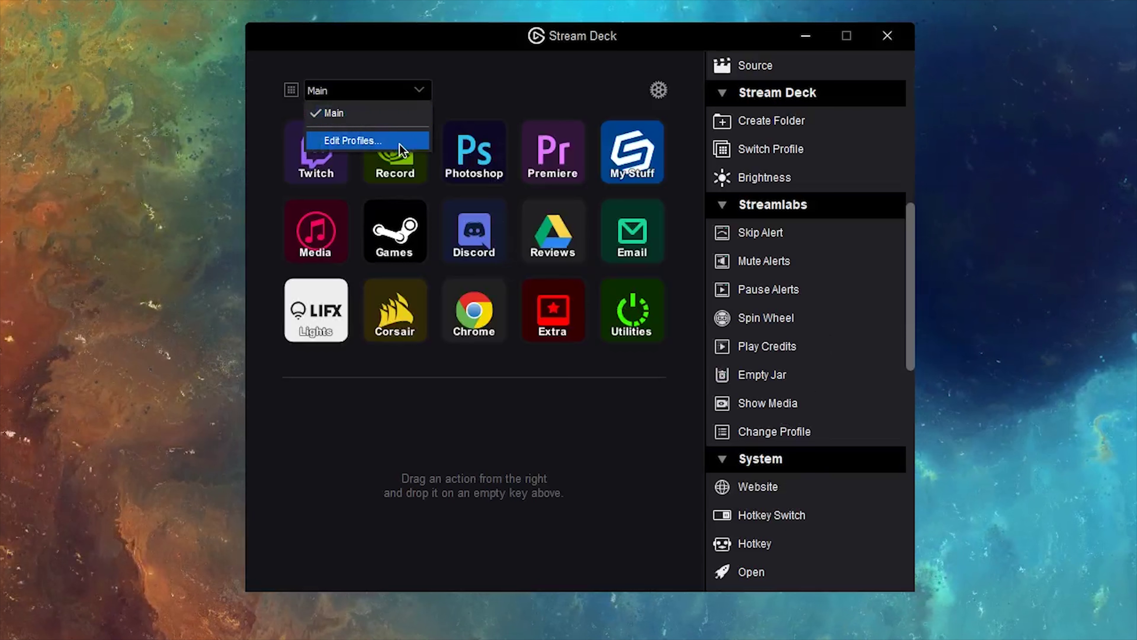
Step: Add a new profile named Streaming that switches in automatically for obs64.exe
click(400, 141)
click(264, 454)
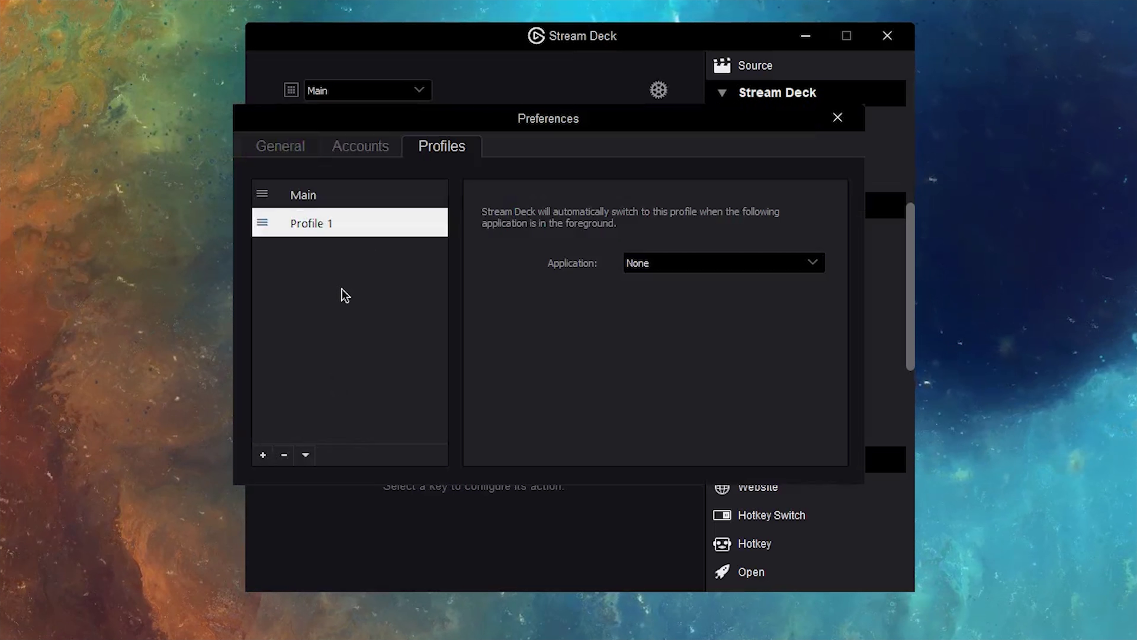
click(308, 230)
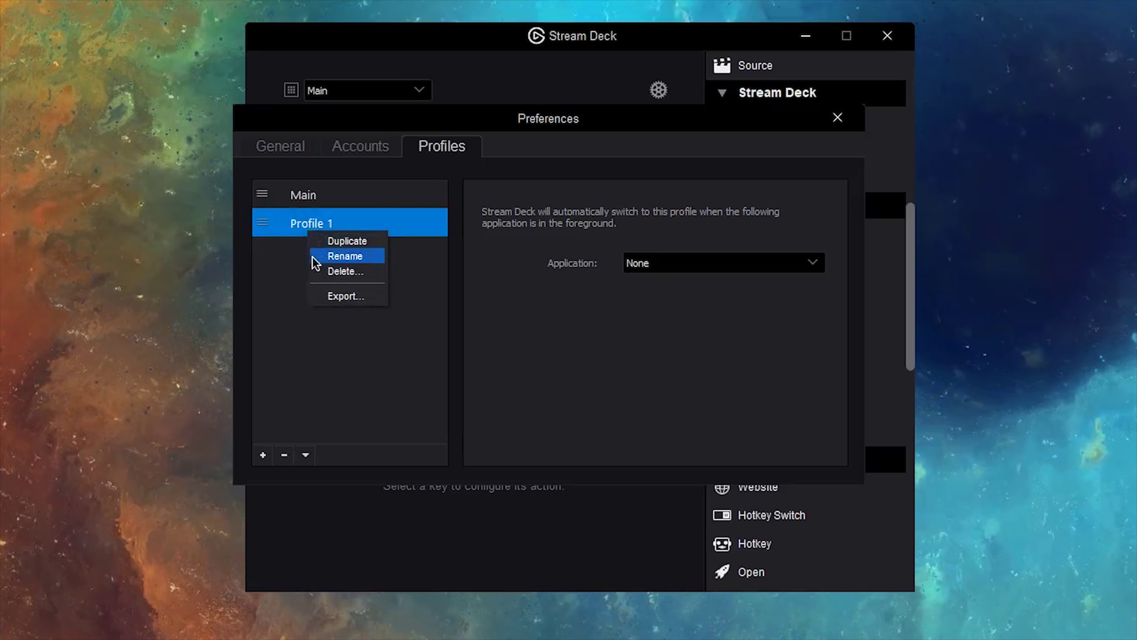
click(318, 256)
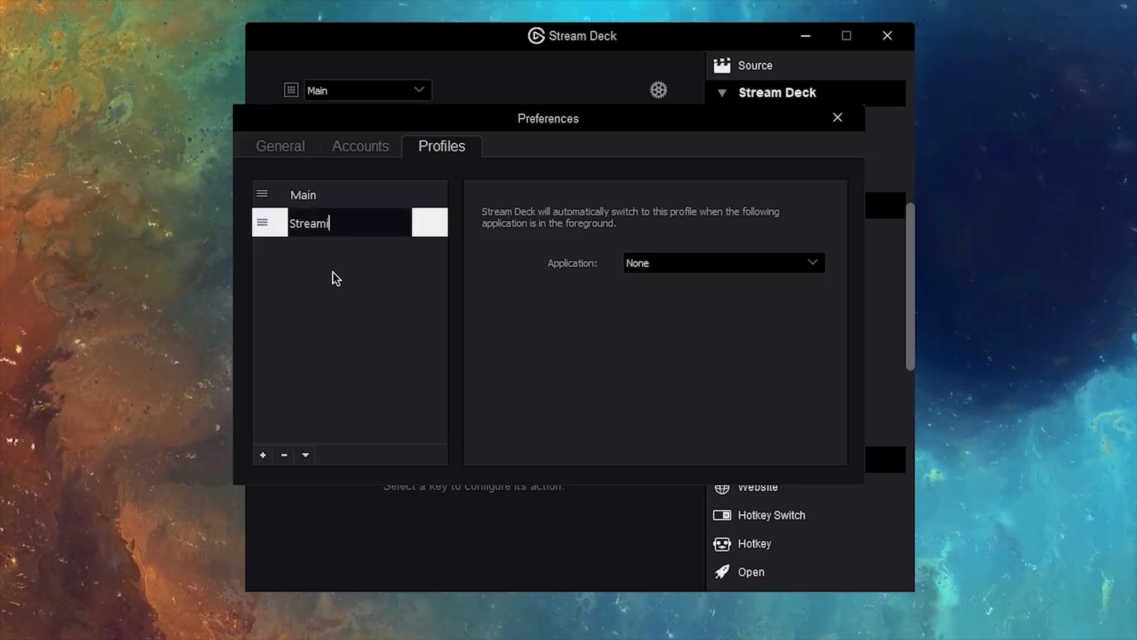
text(Streaming)
click(684, 267)
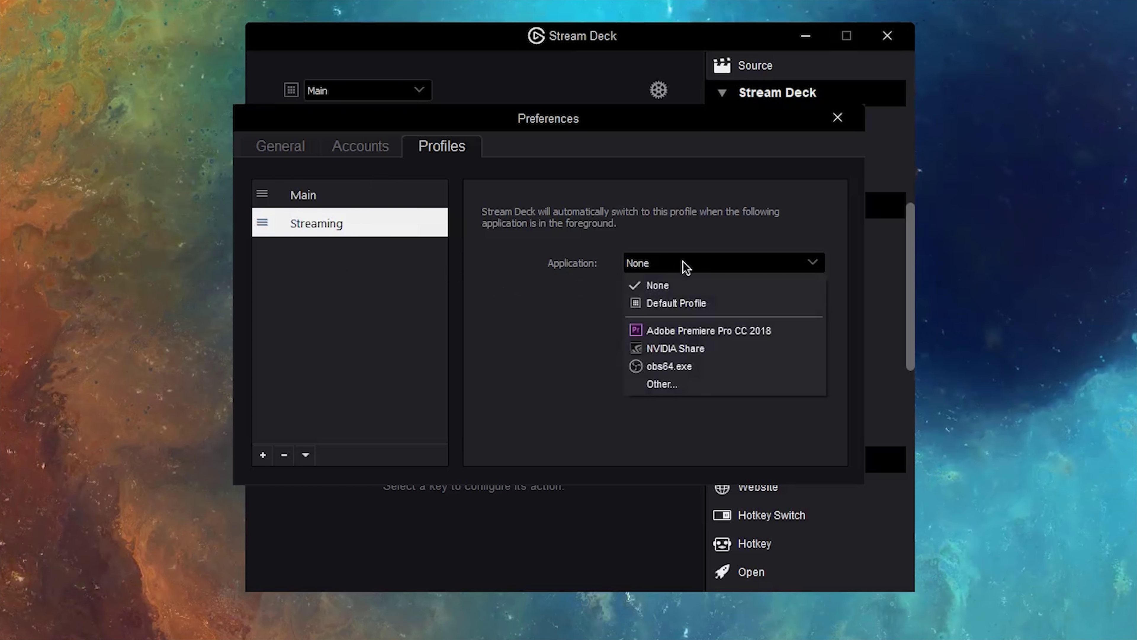
click(700, 367)
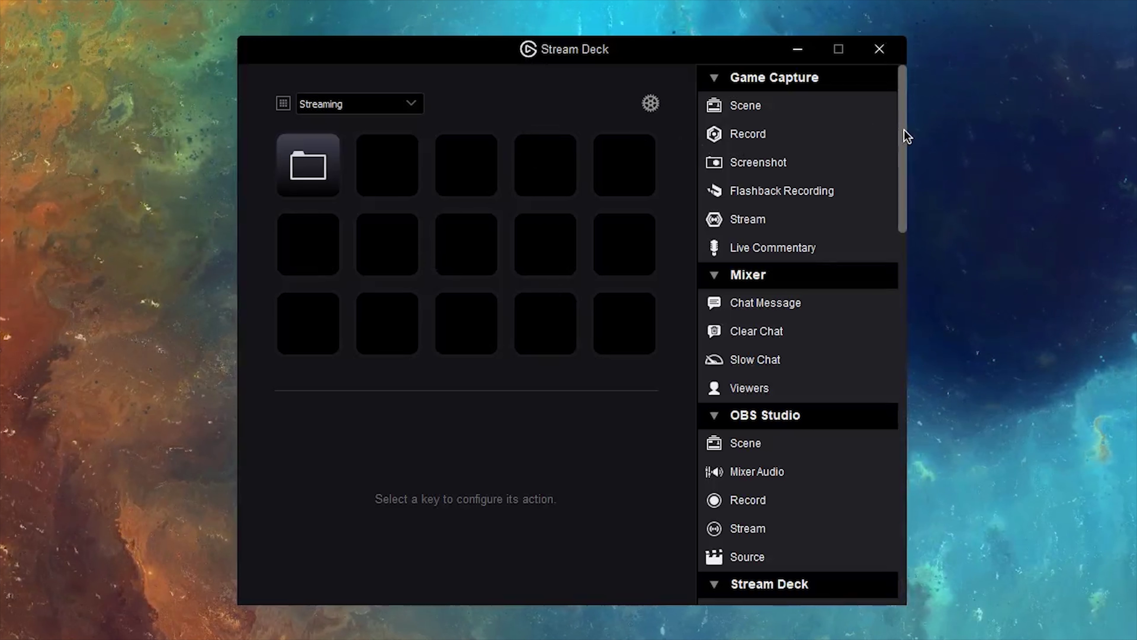
Step: Return to the Main profile and open its Record folder
drag(904, 130, 929, 249)
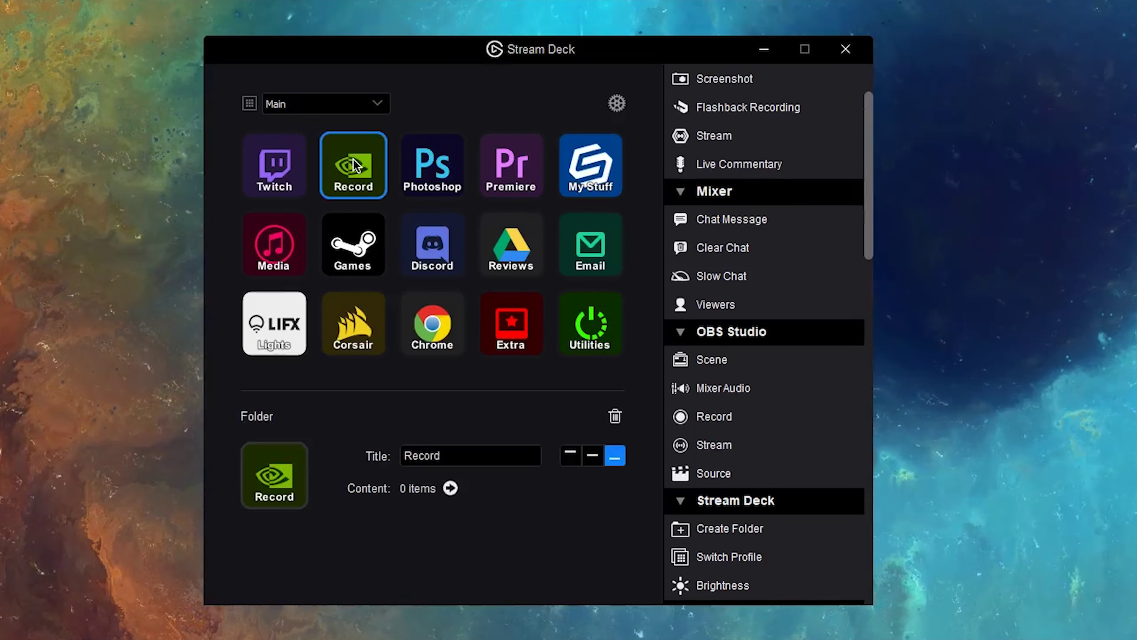
double_click(354, 165)
Step: Place an OBS Studio Record key in the folder with the red record image as its icon
scroll(787, 381, up, 2)
scroll(785, 381, down, 4)
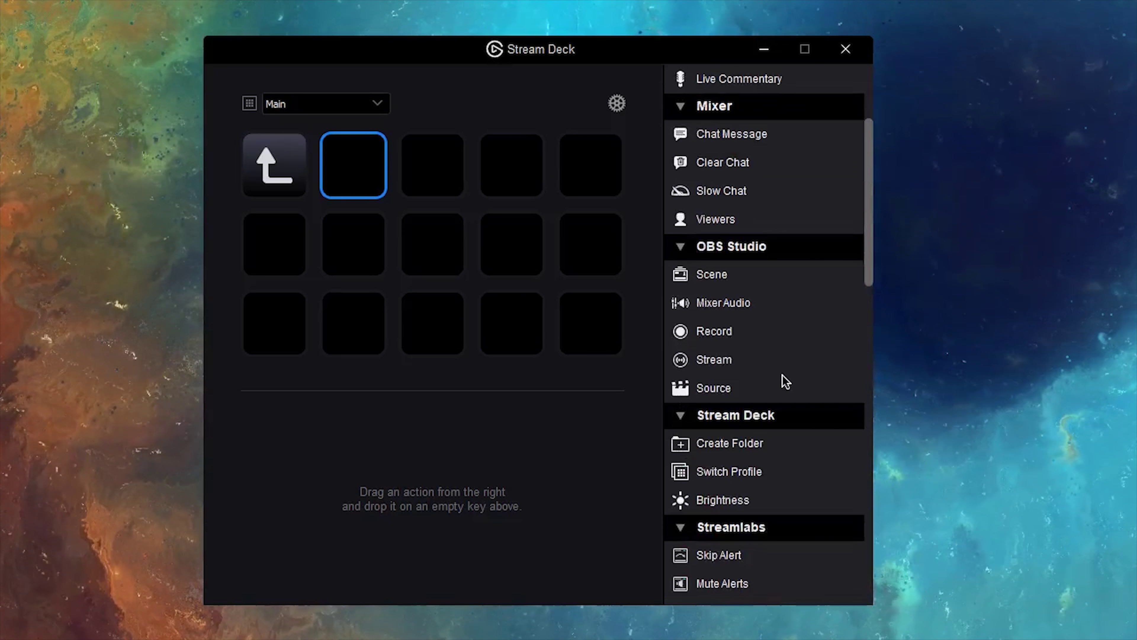
drag(721, 331, 354, 167)
click(274, 479)
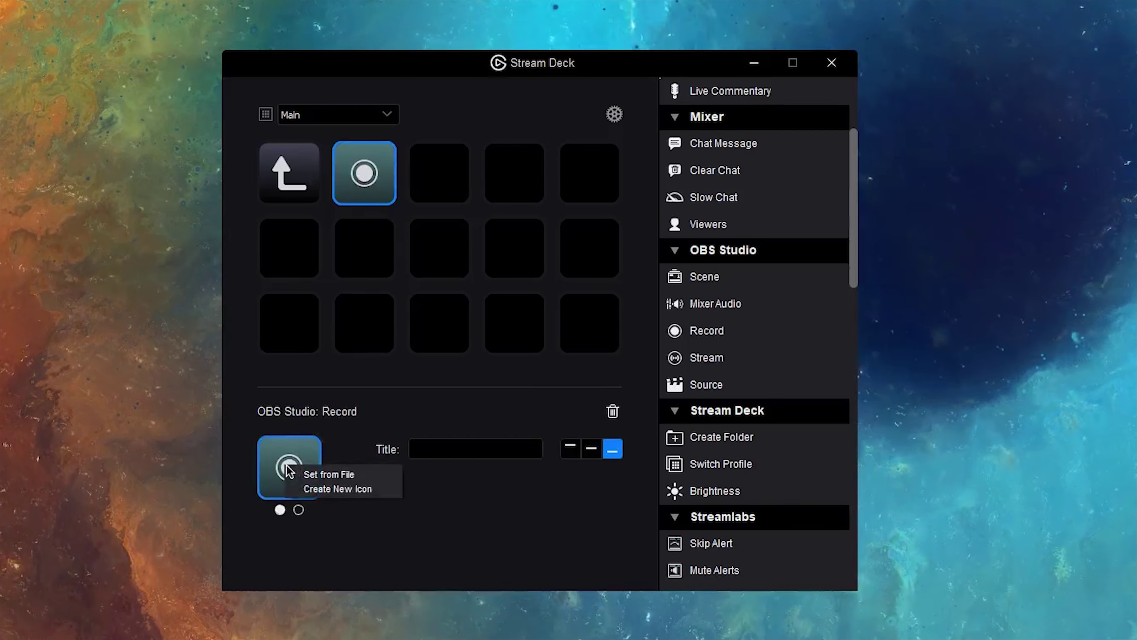
click(328, 473)
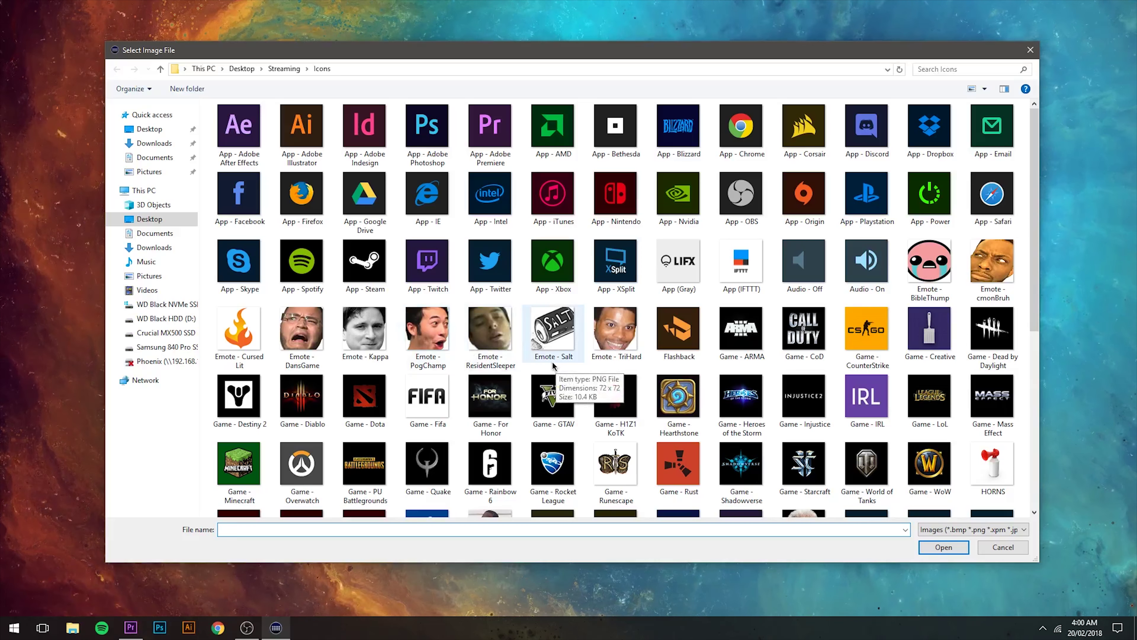
scroll(580, 426, down, 5)
double_click(299, 506)
Step: Give the key's second state the red circle outline icon and title the key RECORD
click(379, 453)
click(372, 423)
click(393, 452)
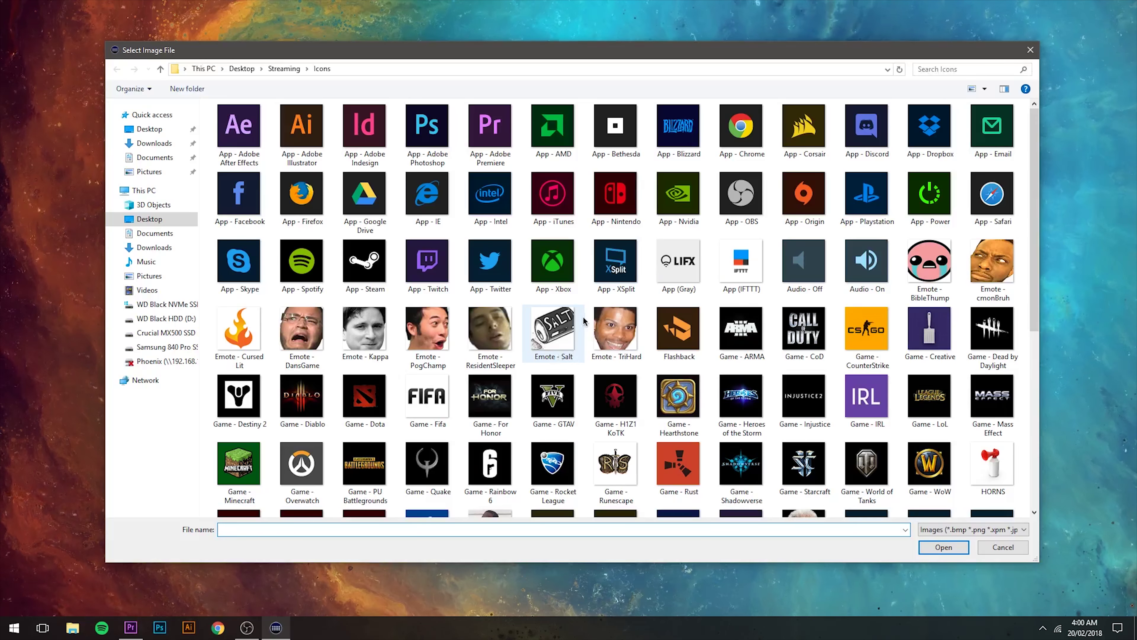
scroll(582, 336, down, 5)
double_click(318, 414)
click(504, 410)
text(RECORD)
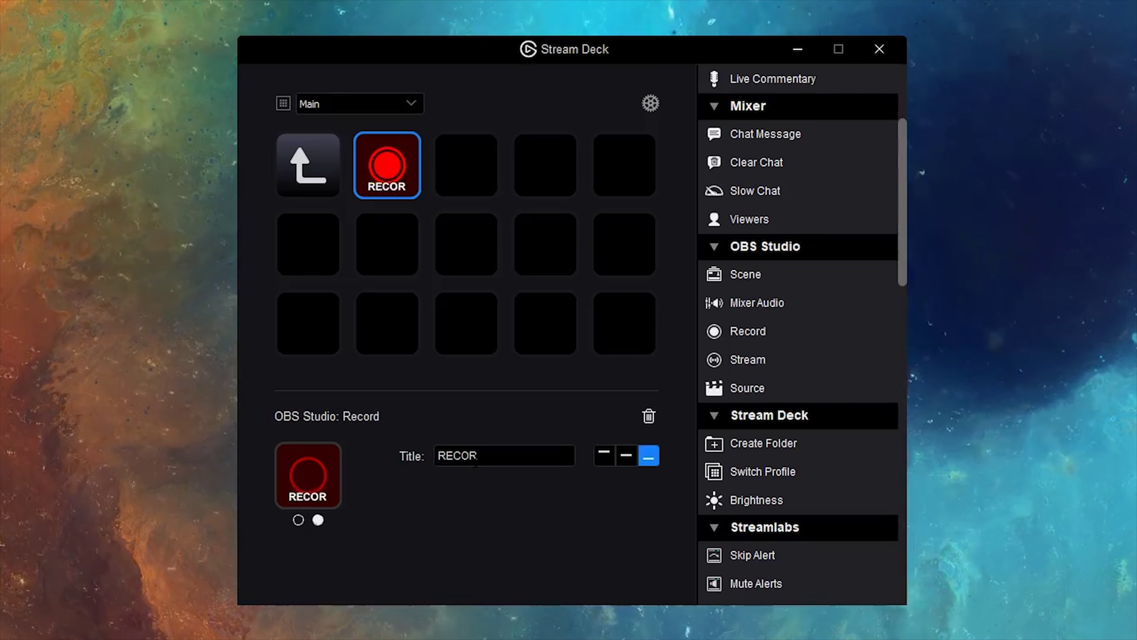
click(366, 452)
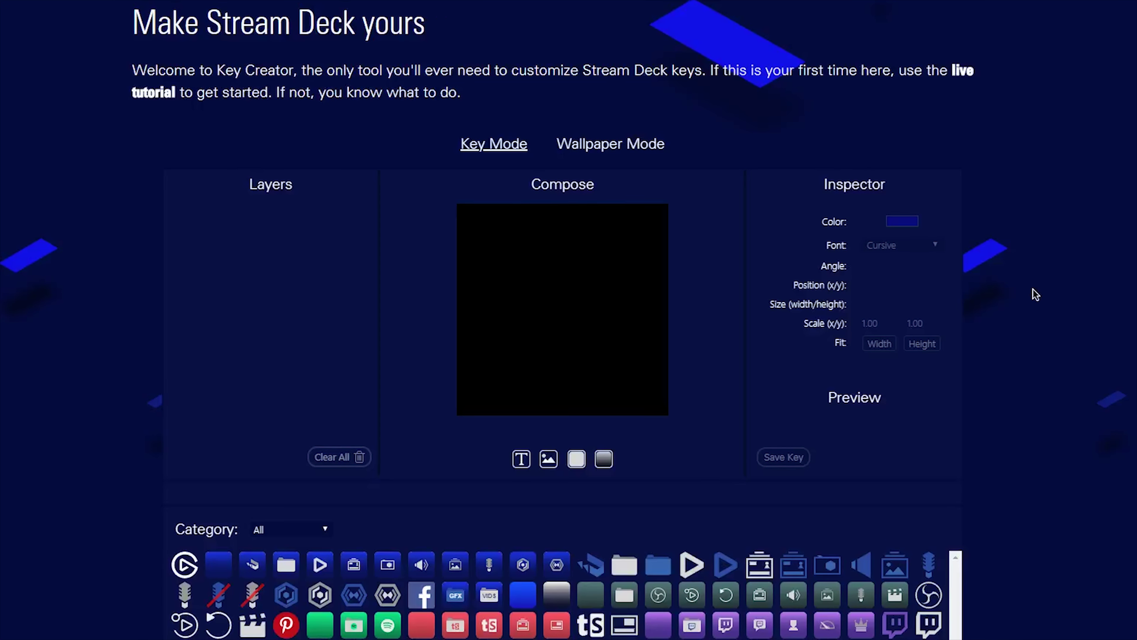
Step: Build a blue Elgato BG key with a RECORD text layer at x position 55
scroll(268, 470, down, 2)
click(223, 489)
scroll(223, 493, up, 2)
click(522, 454)
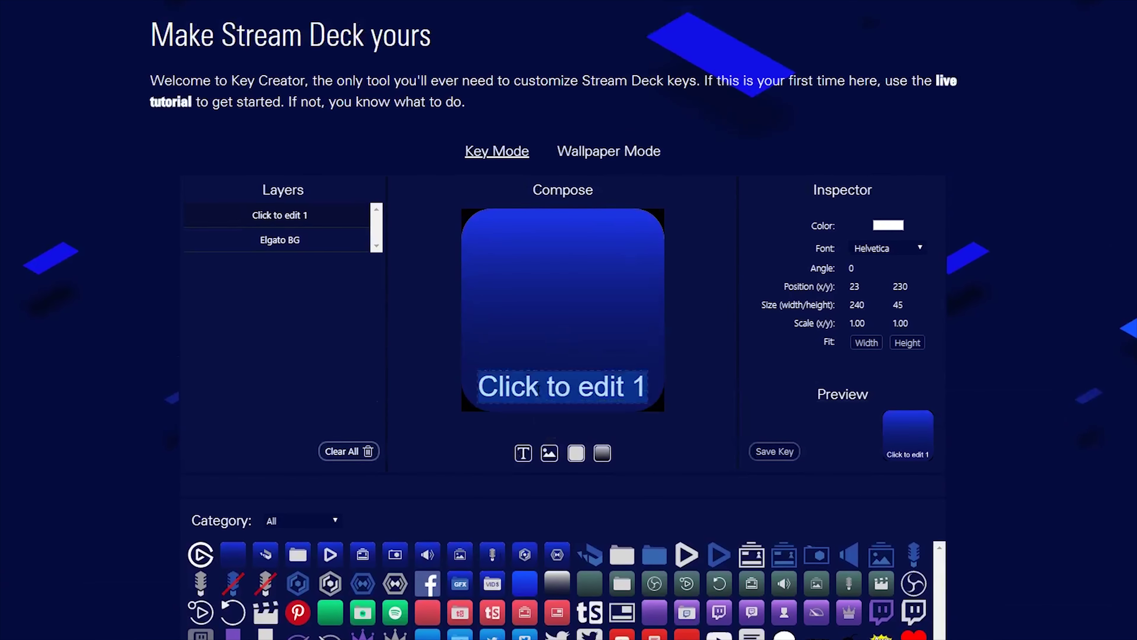
text(RECORD)
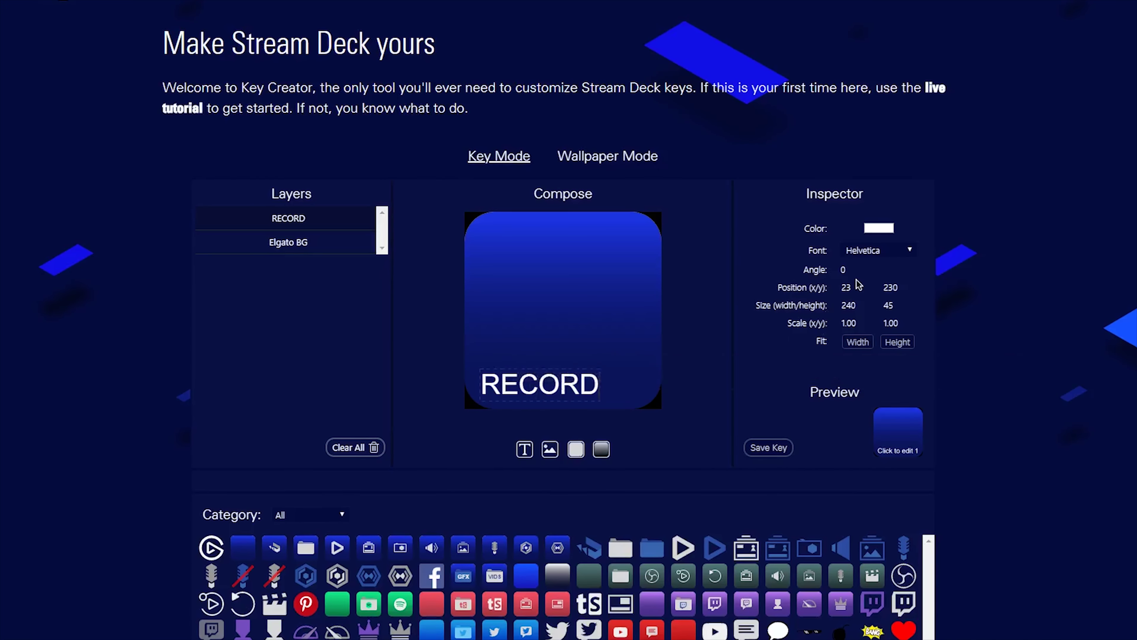
click(869, 289)
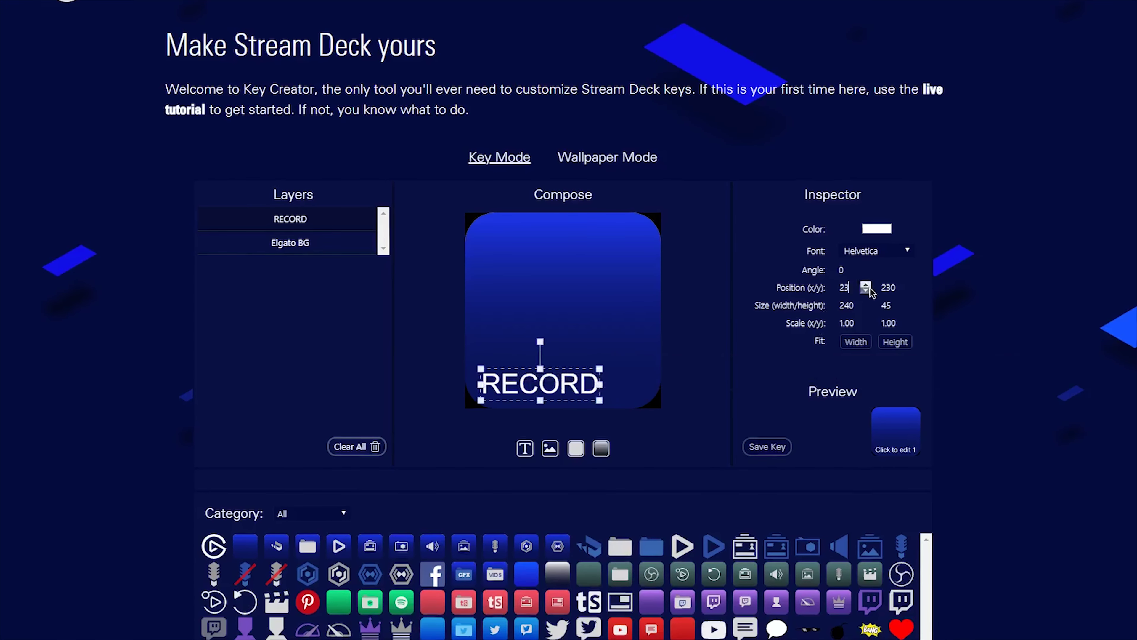
key(BackSpace)
key(BackSpace)
text(55)
scroll(913, 493, down, 5)
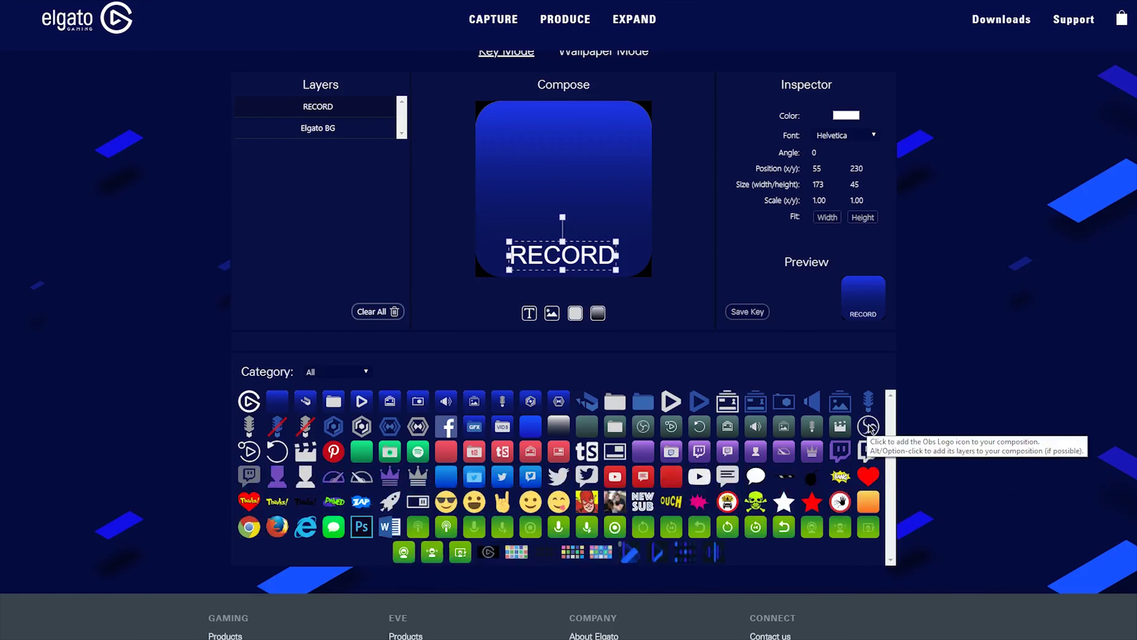
scroll(902, 573, up, 3)
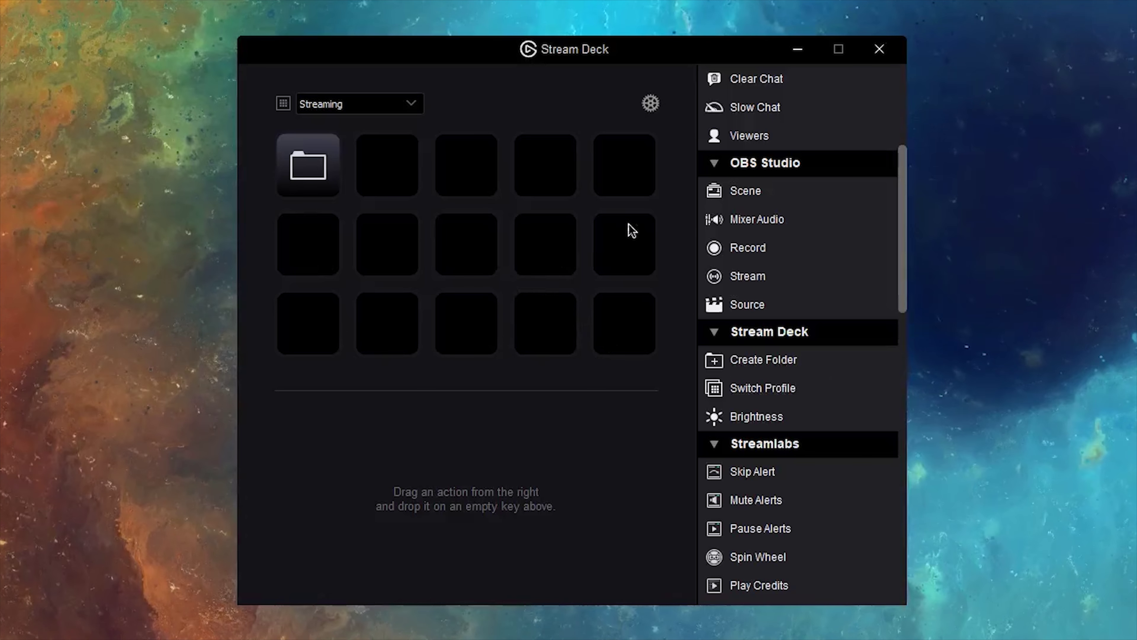
Step: Put an OBS Scene action on the second key using the Stream Deck collection and MAIN scene
drag(745, 190, 396, 161)
click(543, 492)
click(543, 511)
click(541, 521)
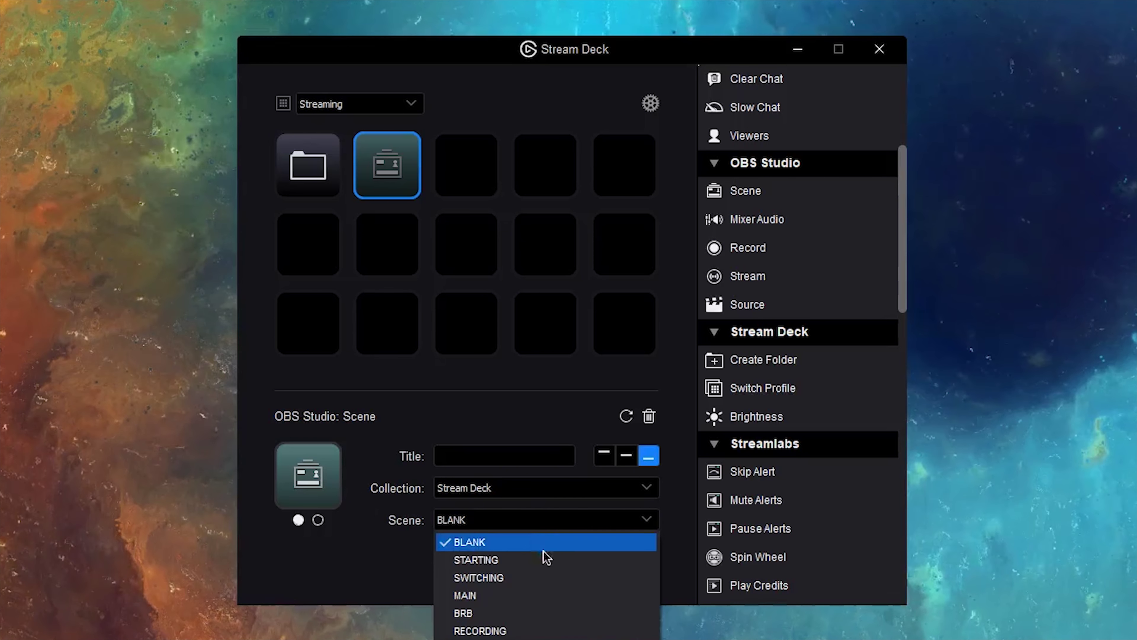
click(533, 595)
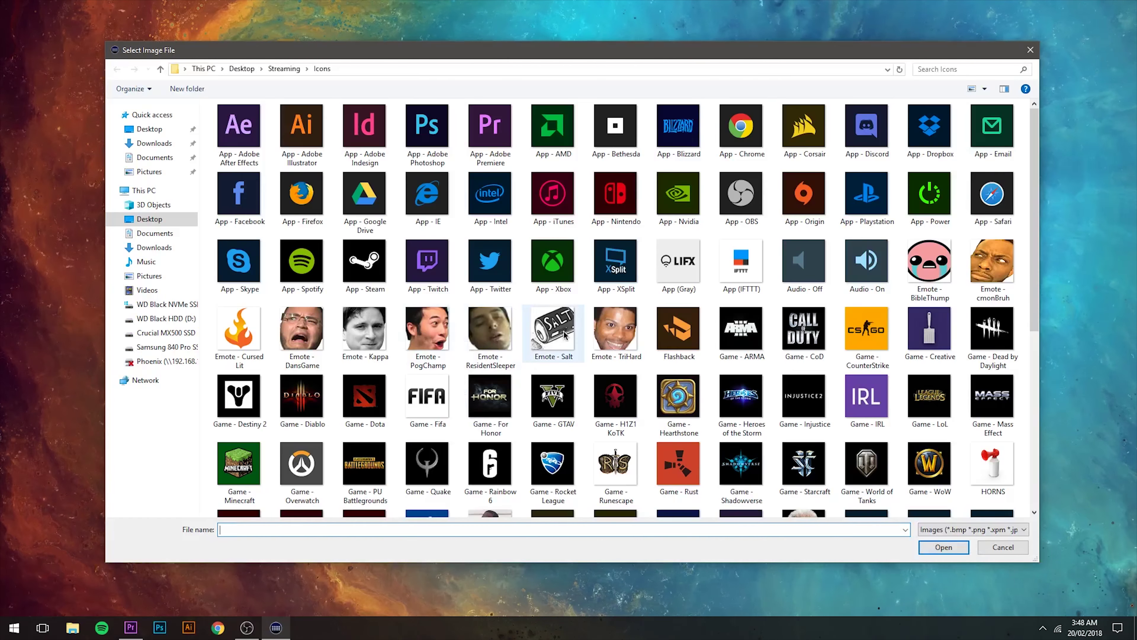
Step: Set the scene key's icon from a file and enter its Starting/Screen title
scroll(622, 390, down, 10)
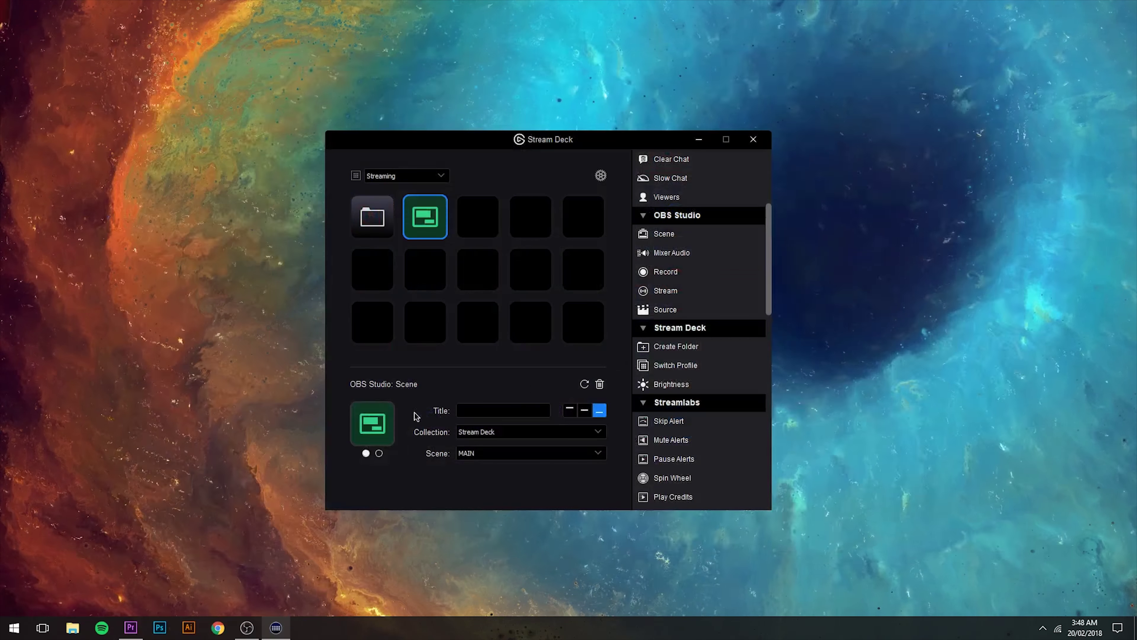
right_click(376, 426)
click(405, 429)
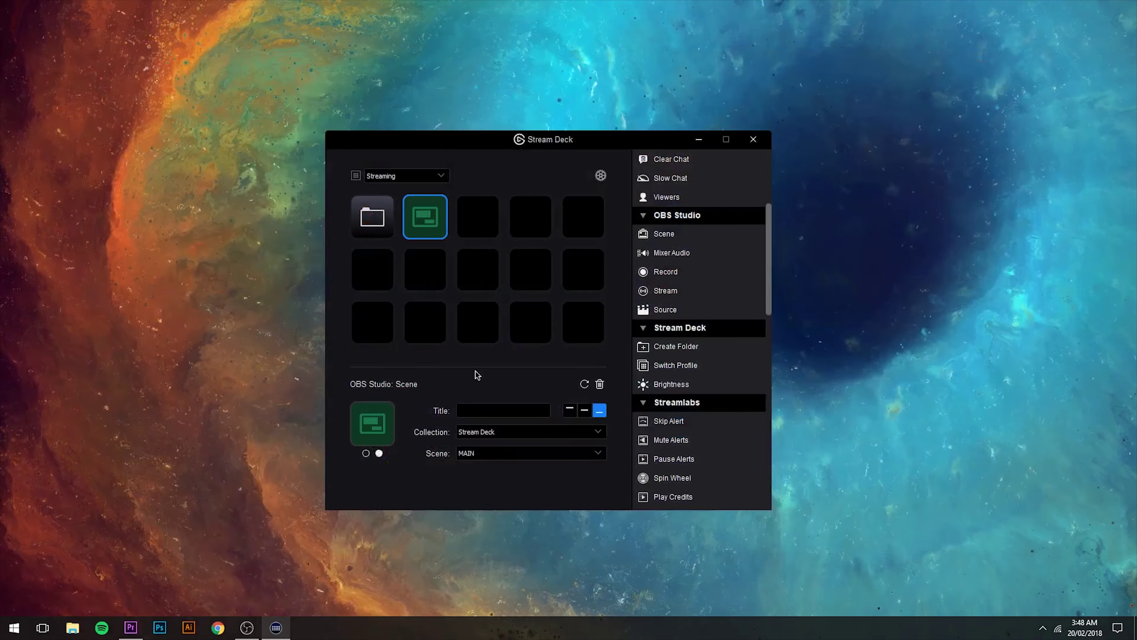
click(503, 410)
text(Starting)
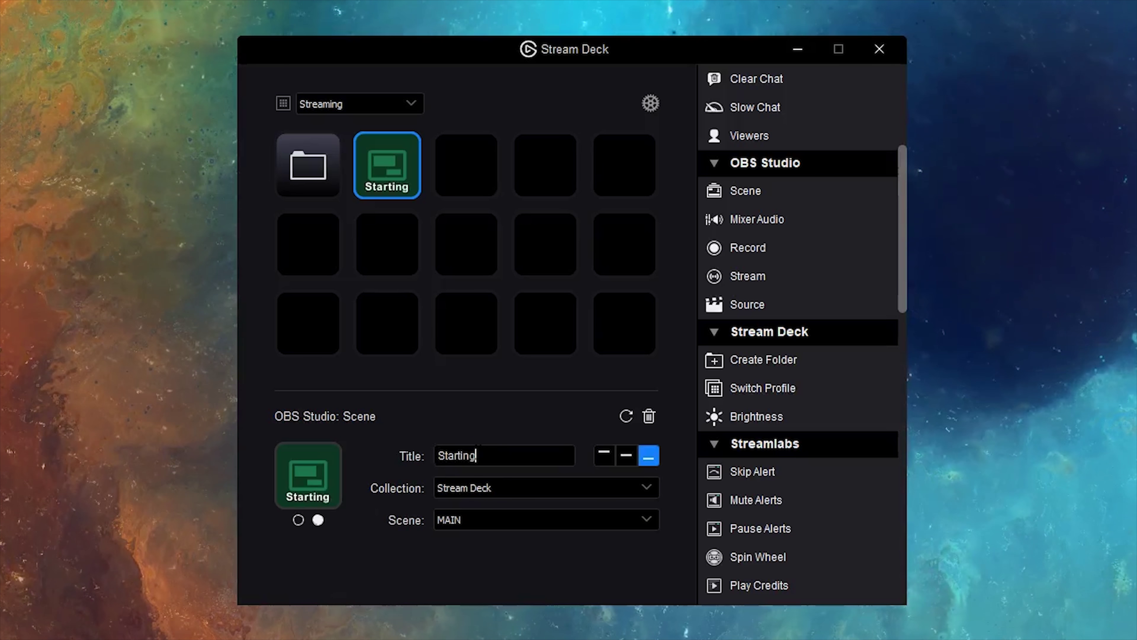
key(ctrl+a)
key(BackSpace)
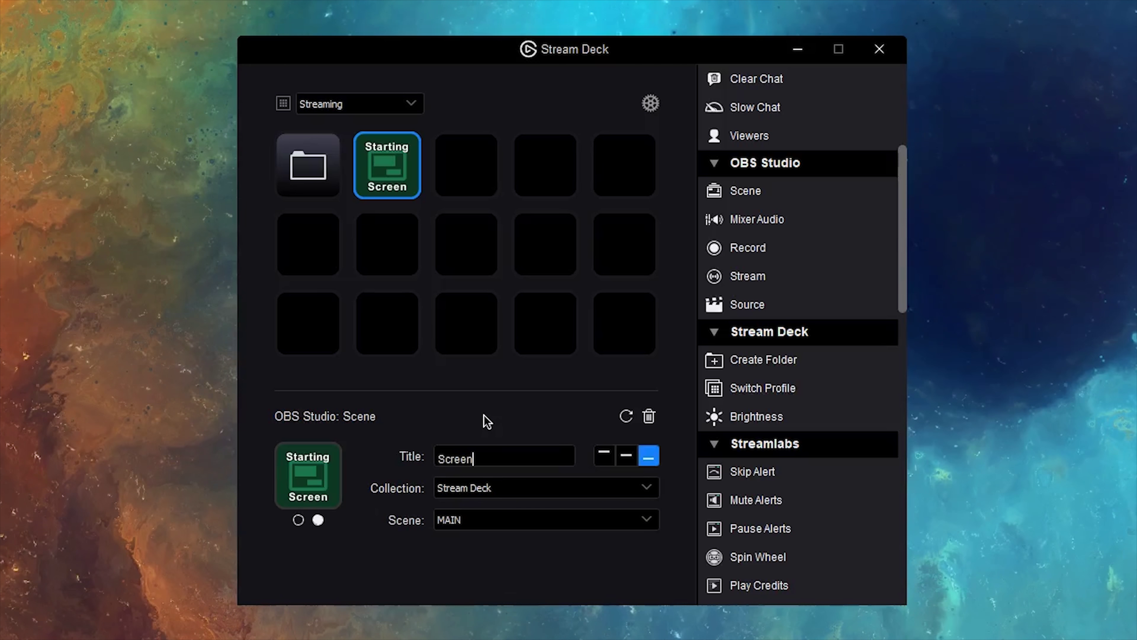
Step: Switch the scene key's target to the STARTING scene
click(495, 522)
click(517, 556)
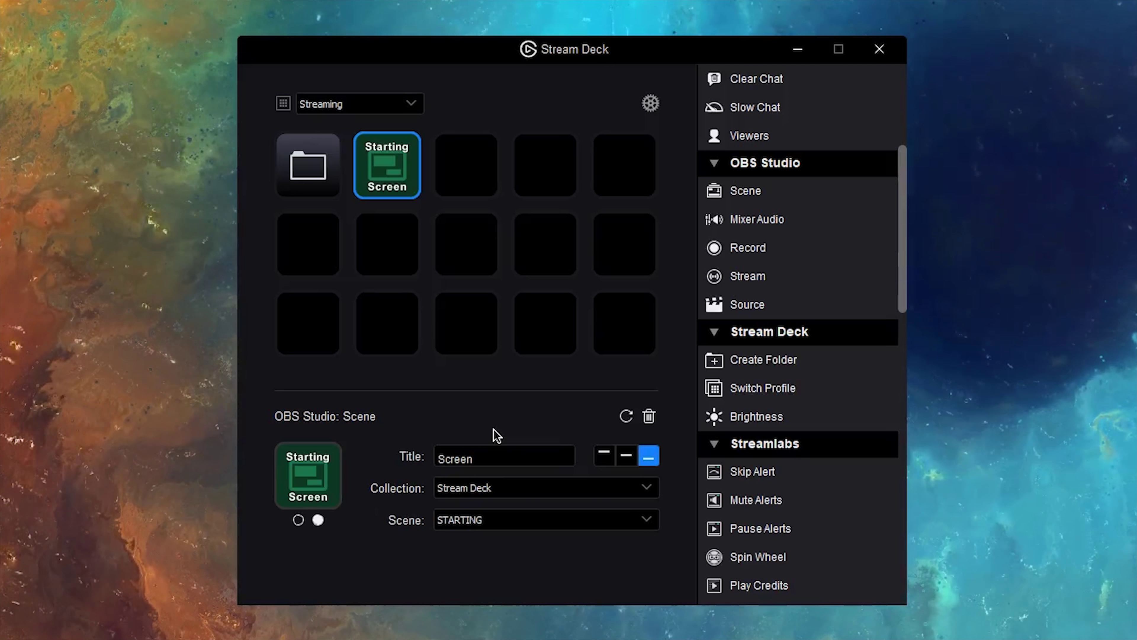
scroll(827, 409, down, 5)
scroll(825, 409, up, 7)
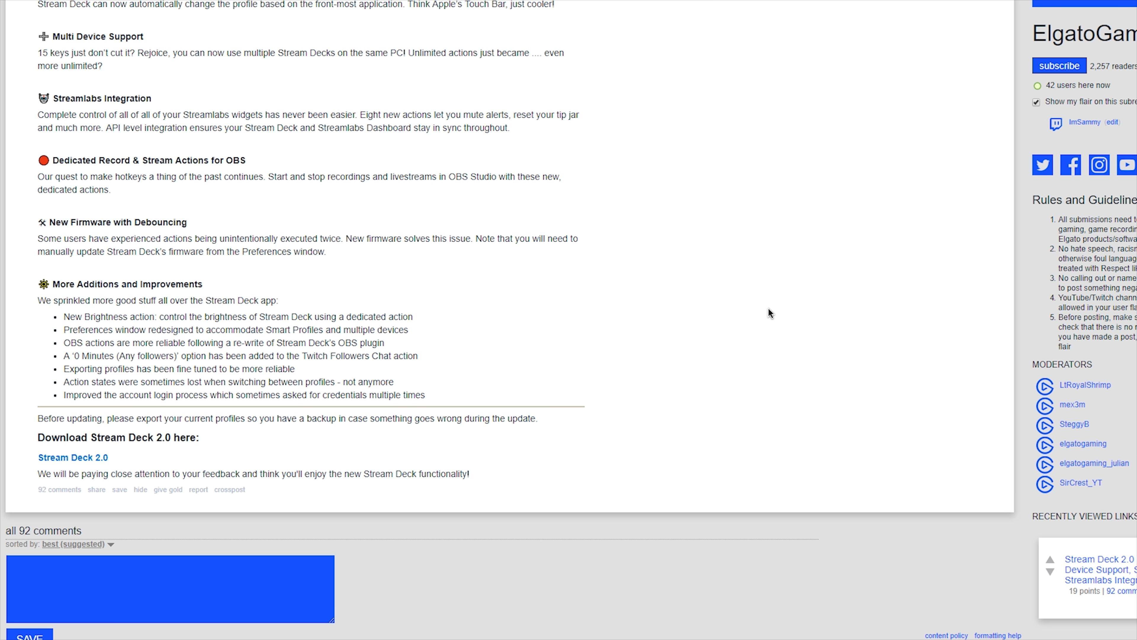
scroll(767, 308, up, 3)
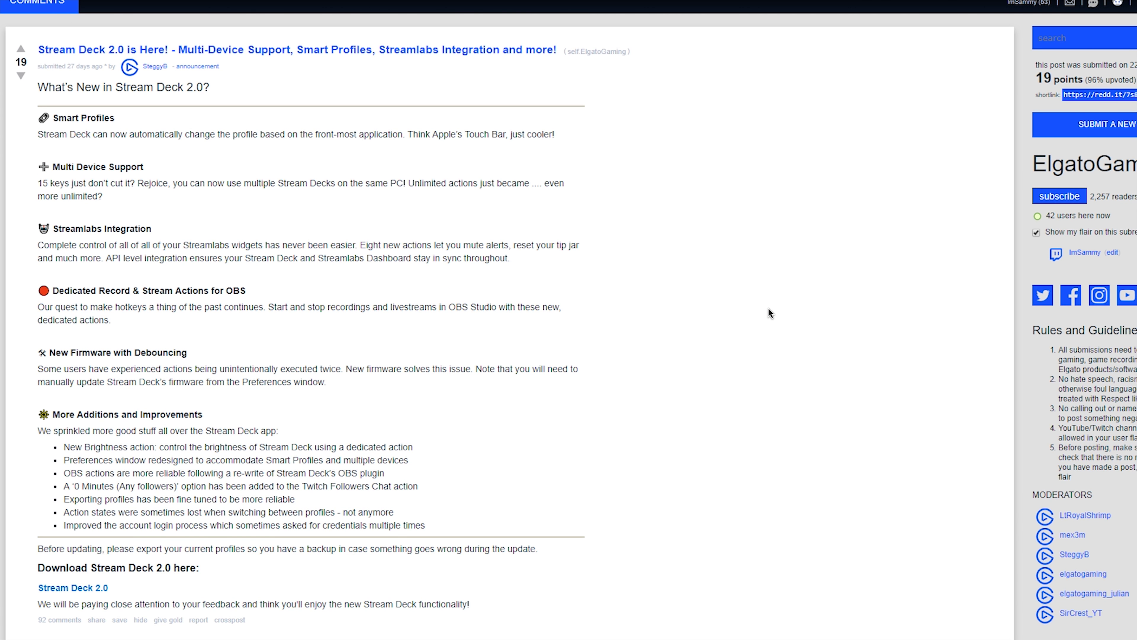
scroll(768, 311, up, 3)
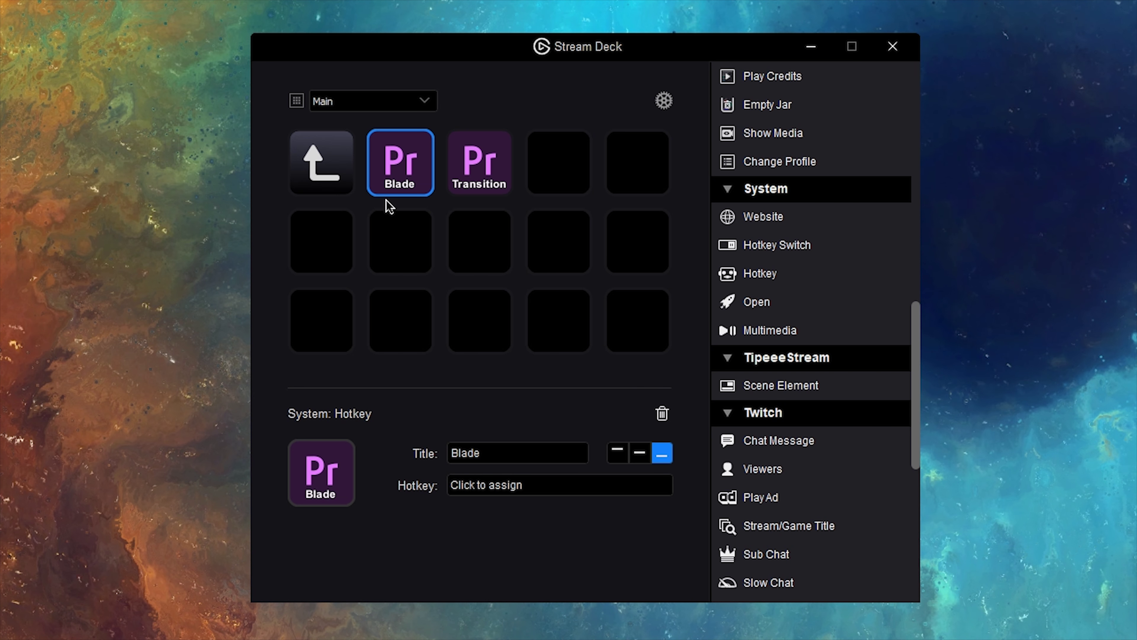
Step: Select the Transition key to view its settings
click(477, 160)
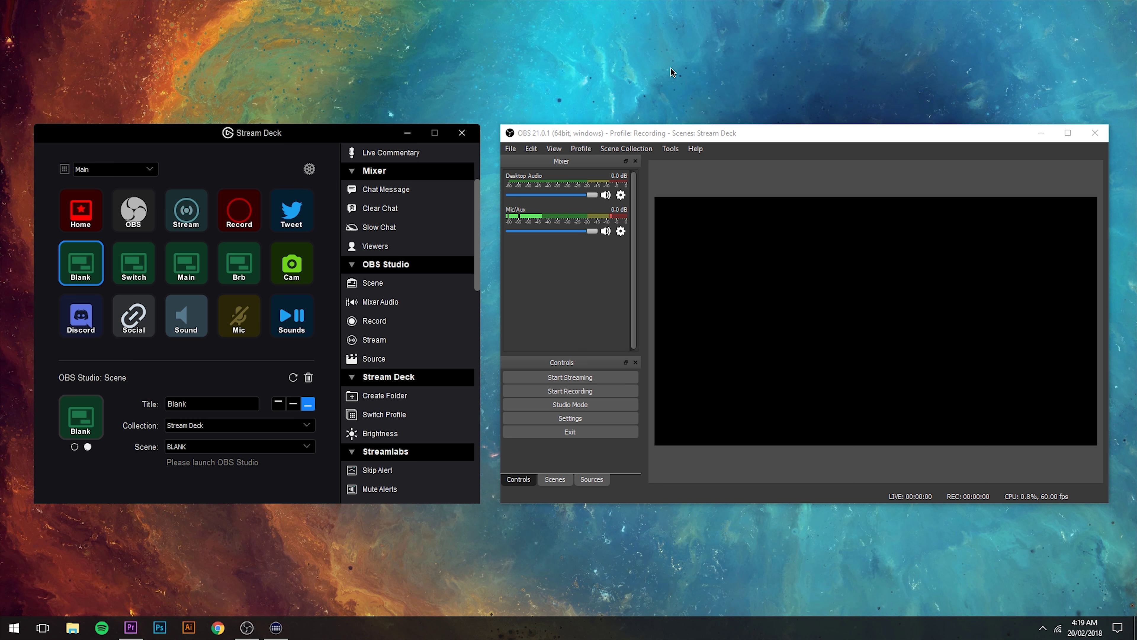